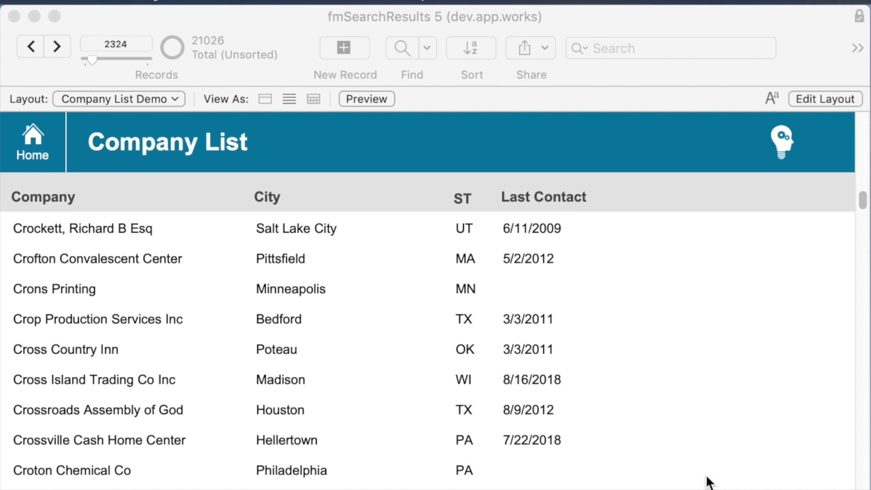
Put the Company List layout into Find mode with a blank find request.
left_click(528, 123)
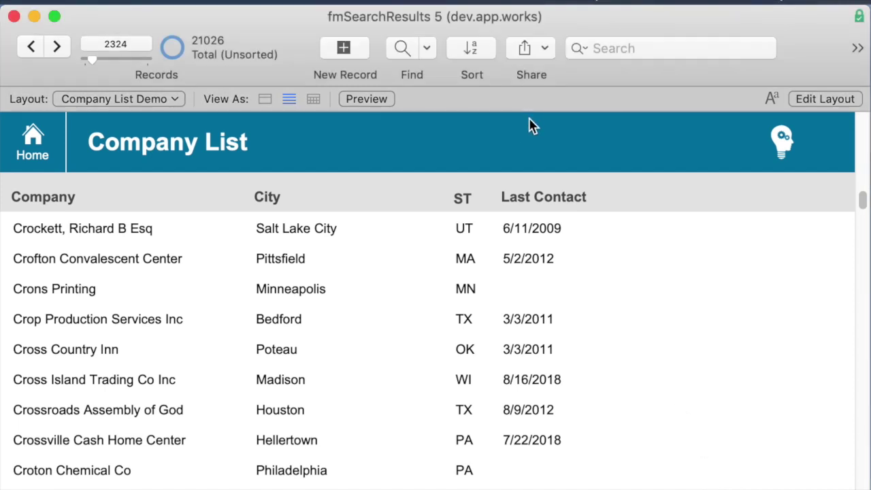
left_click(410, 50)
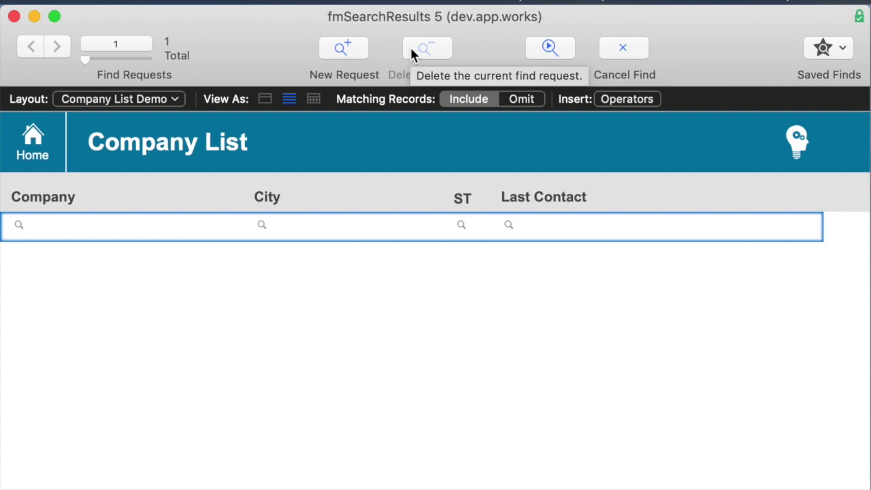
Find companies with City 'portland', returning 262 of 21026 records.
key("Tab")
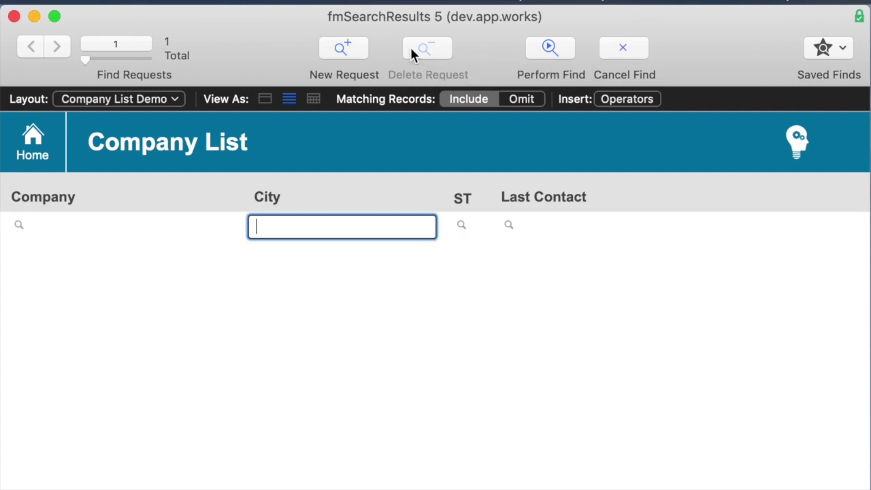
type("portland")
left_click(551, 47)
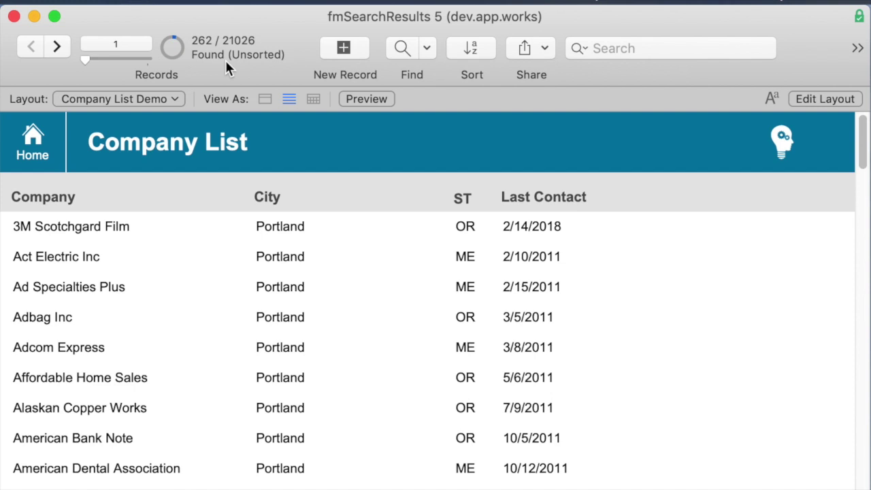
Show the 20764 omitted records instead of the 262 Portland companies.
left_click(172, 51)
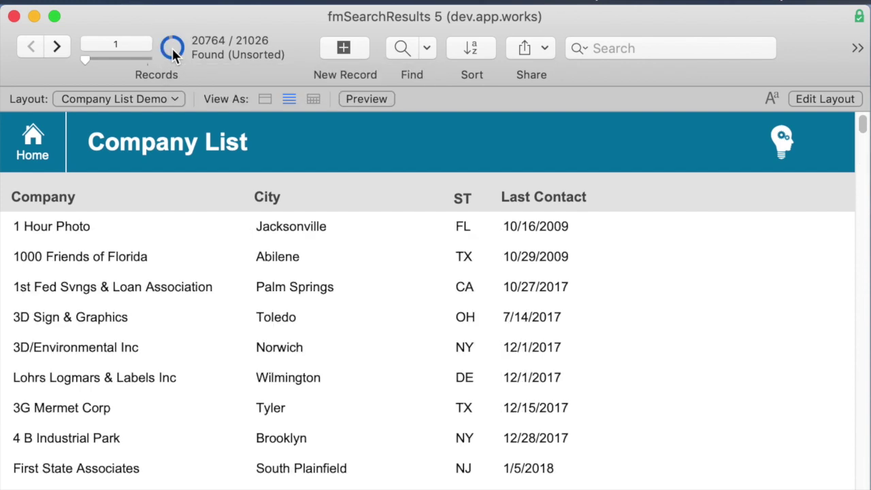
left_click(172, 51)
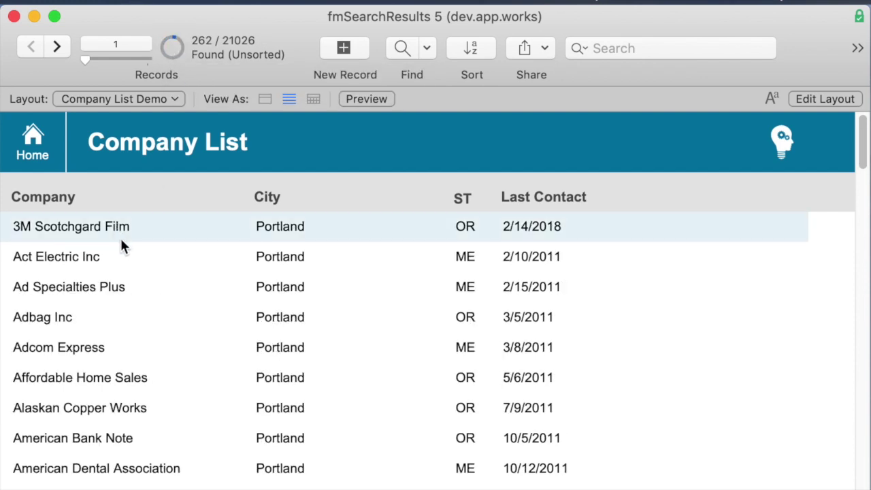
scroll(295, 286, "down", 15)
scroll(428, 350, "down", 5)
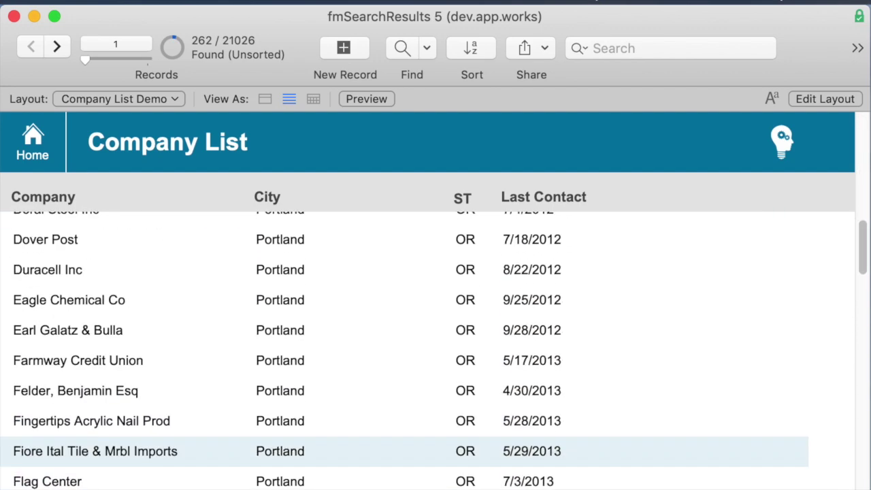
scroll(427, 351, "down", 3)
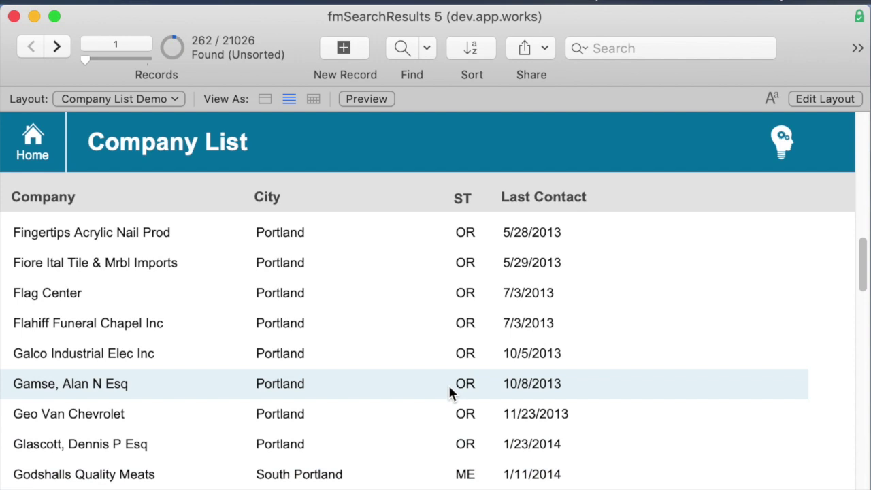
left_click(173, 49)
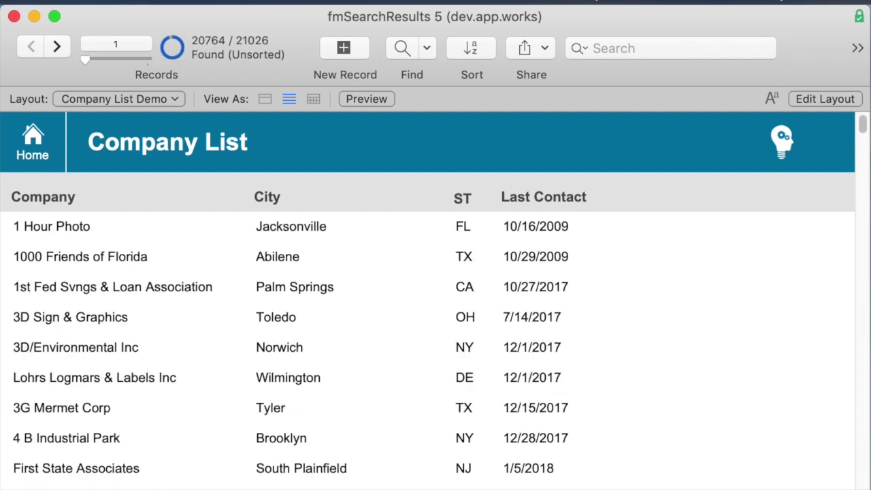
left_click(525, 0)
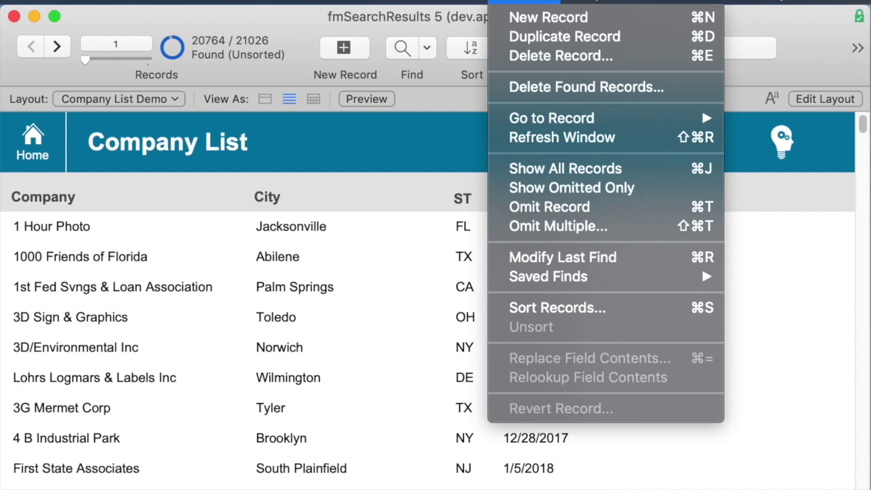
key("Escape")
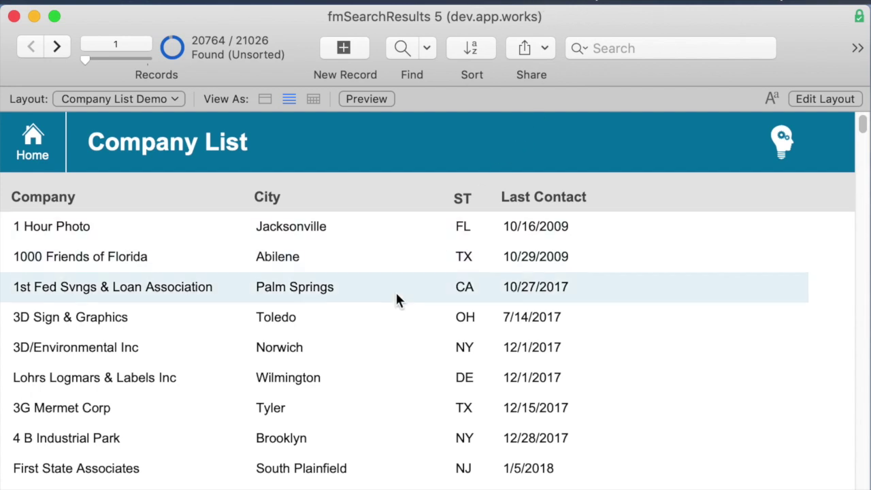
Find City 'portland' with ST 'or', returning 233 records, then start a new find request.
key("super+f")
left_click(353, 239)
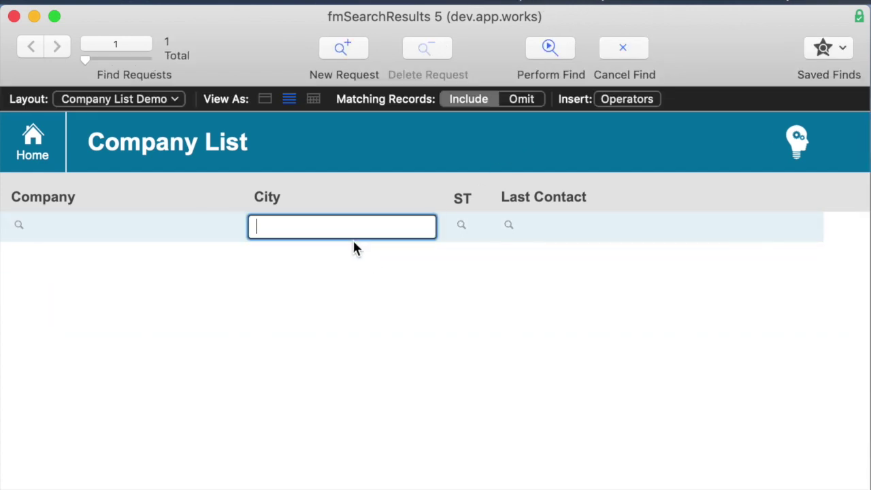
type("portland")
key("Tab")
type("o")
key("BackSpace")
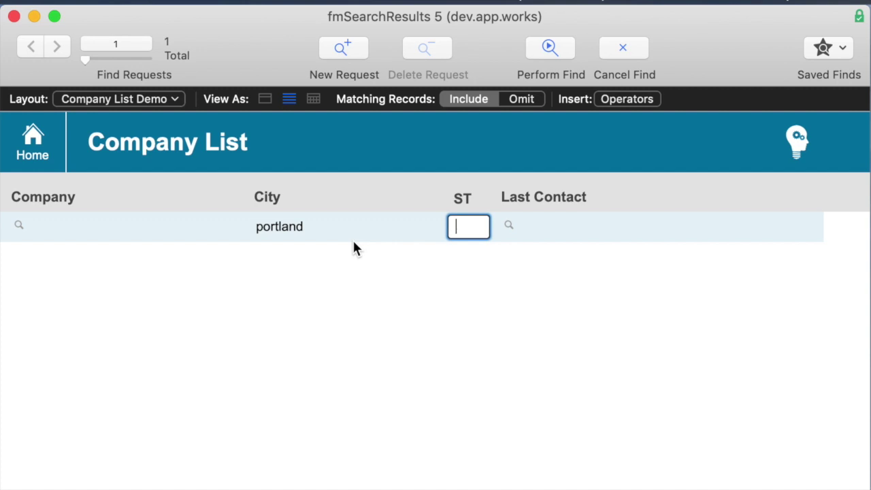
type("or")
key("Return")
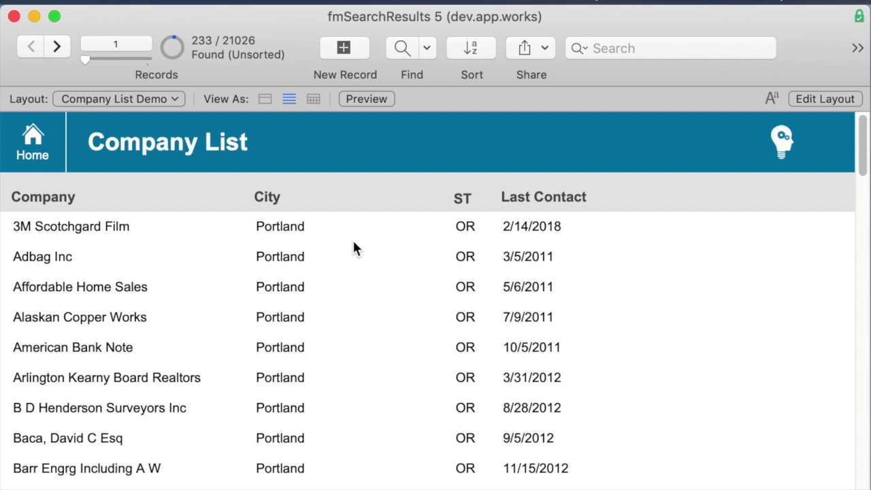
key("super+f")
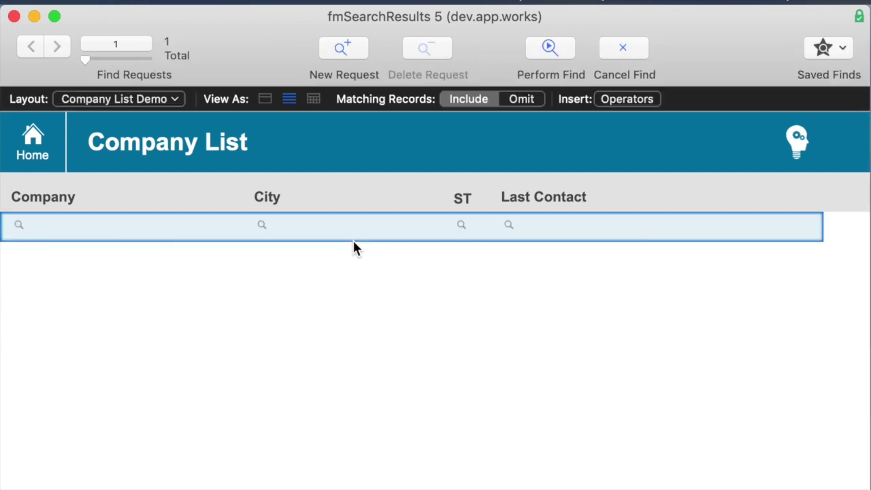
left_click(550, 226)
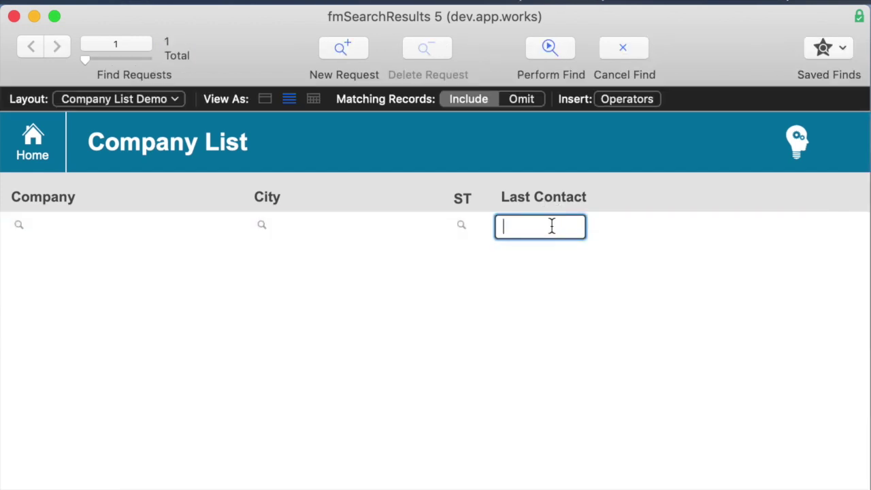
left_click(626, 101)
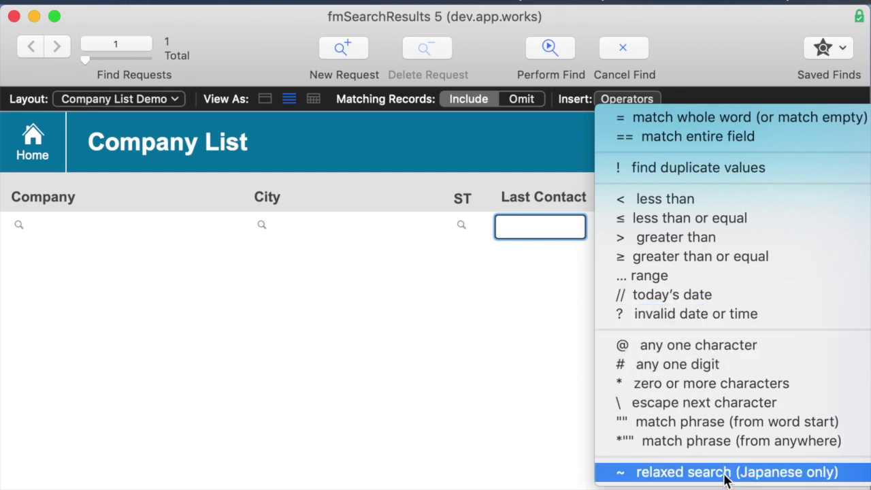
left_click(460, 385)
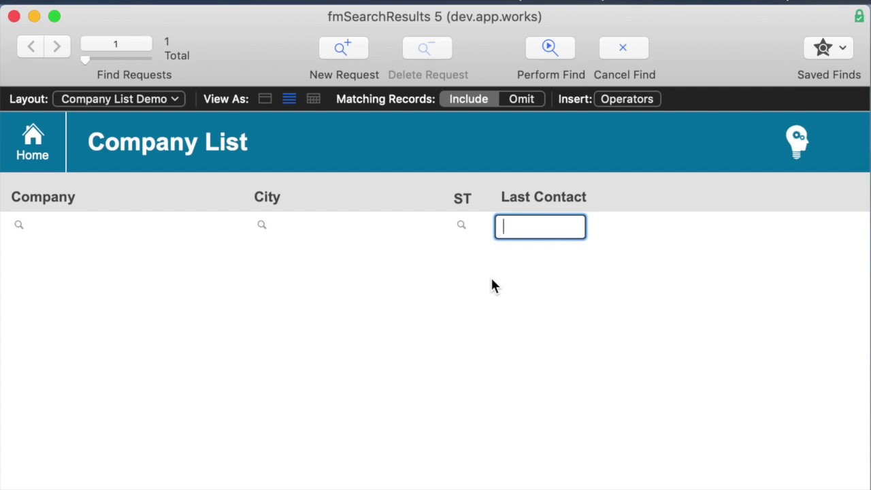
type("1/1/2017..12/")
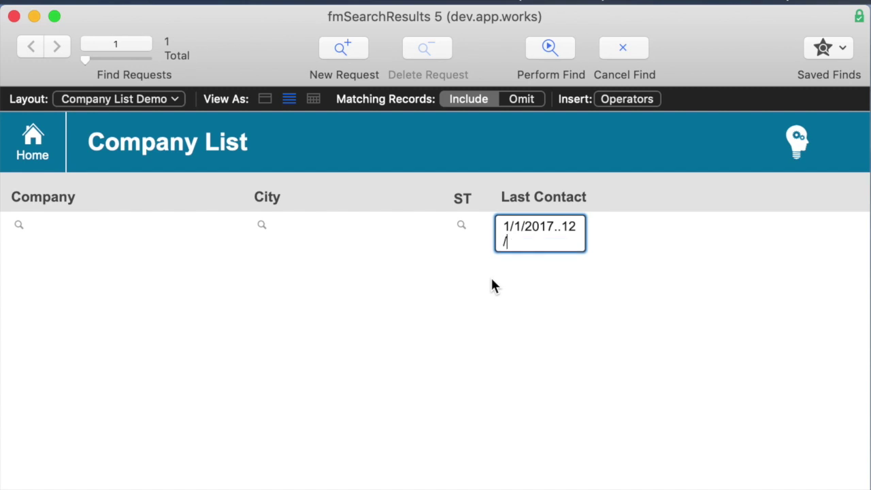
type("31/2017")
Run the Last Contact date-range find 1/1/2017..12/31/2017.
left_click(491, 278)
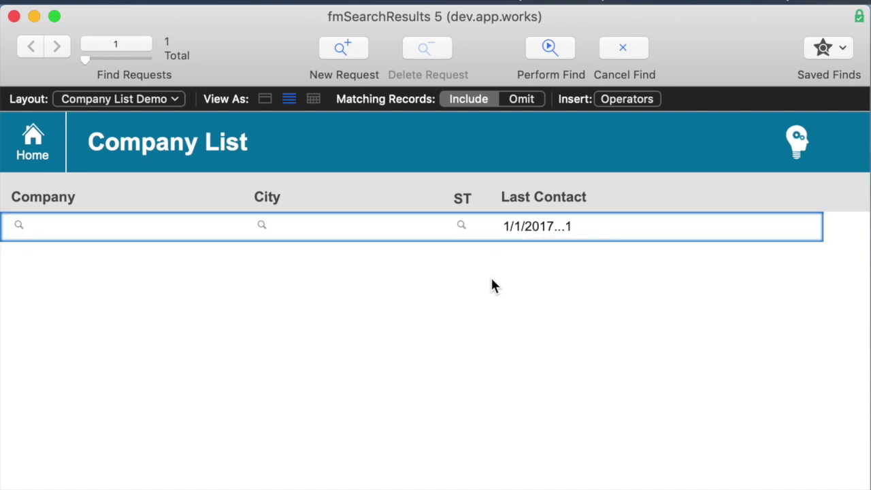
key("Return")
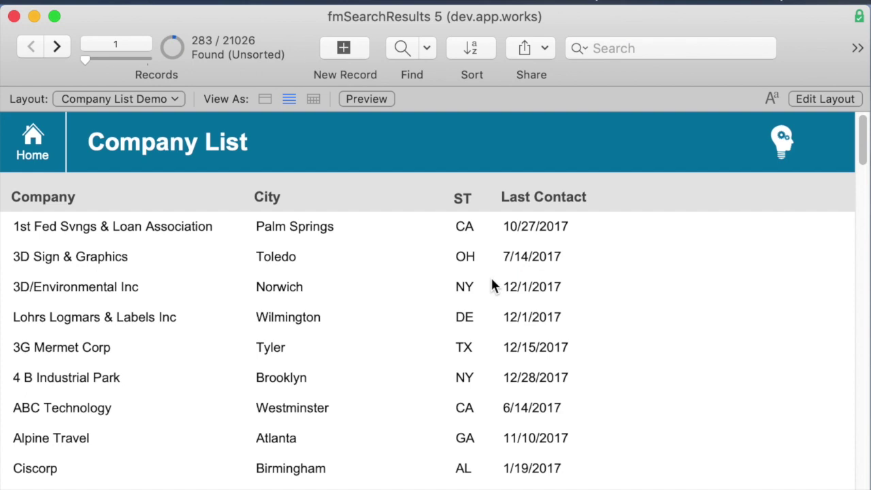
left_click(494, 286)
Find Last Contact '2017', returning 283 records contacted in 2017.
key("super+f")
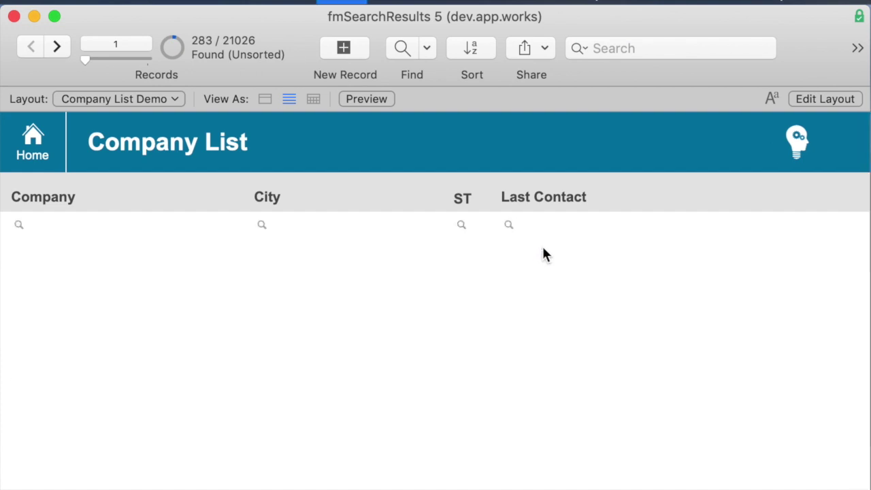
left_click(534, 226)
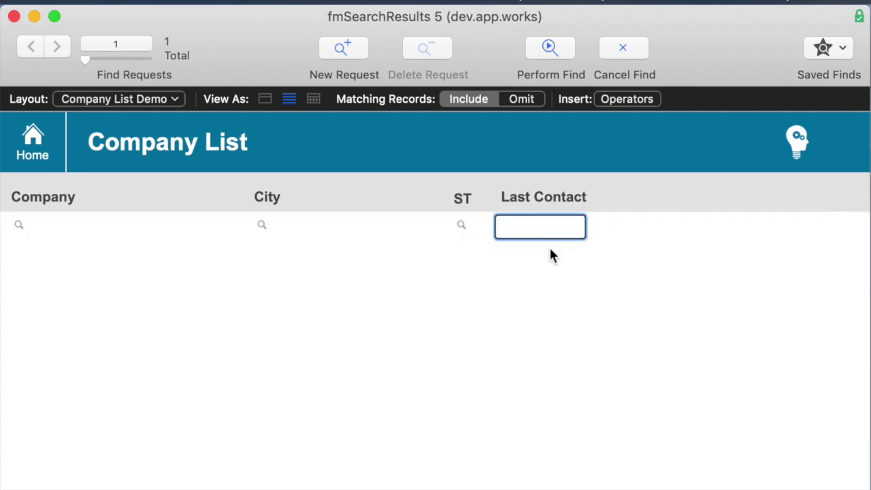
type("2017")
left_click(550, 250)
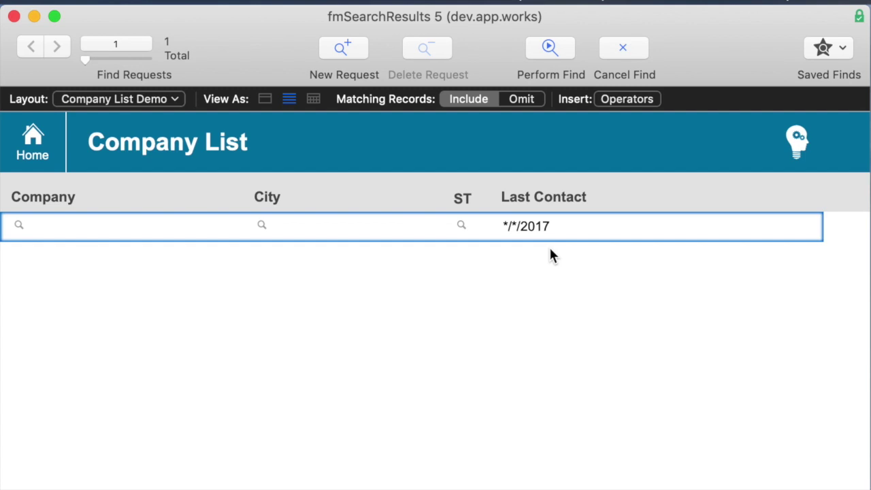
key("Return")
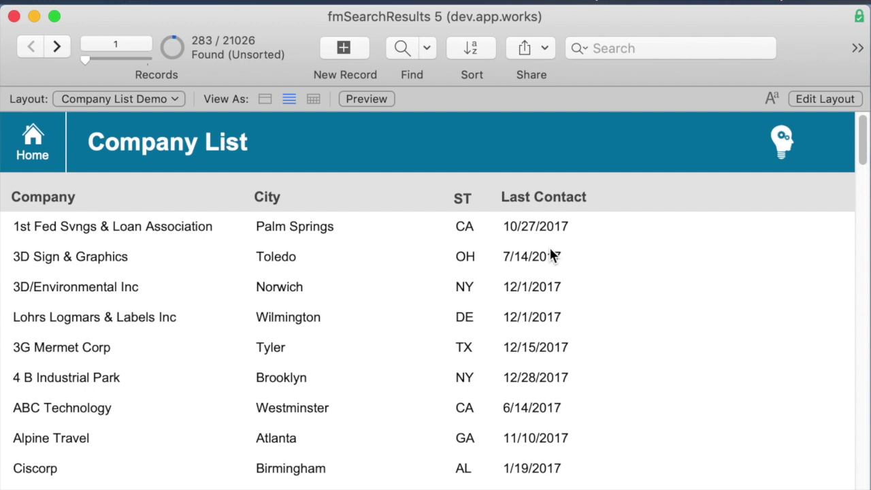
Find Last Contact '2017' together with ST 'or', narrowing to 7 records.
key("super+f")
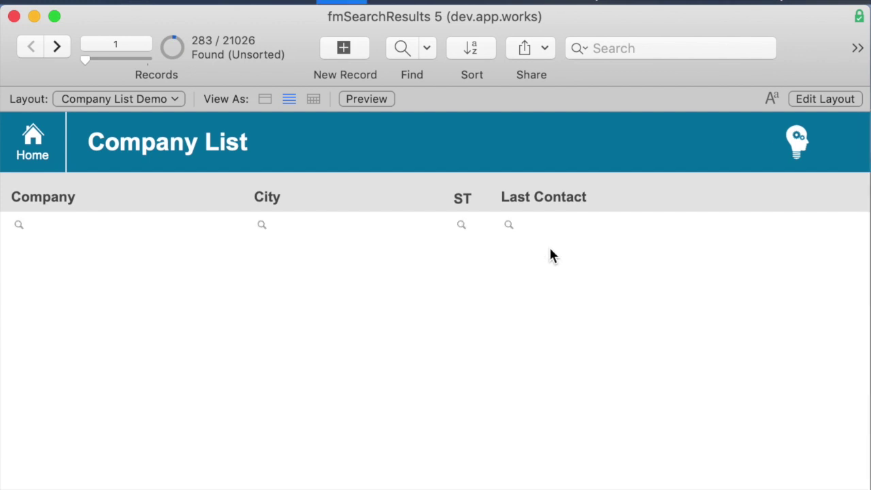
left_click(536, 226)
type("2017")
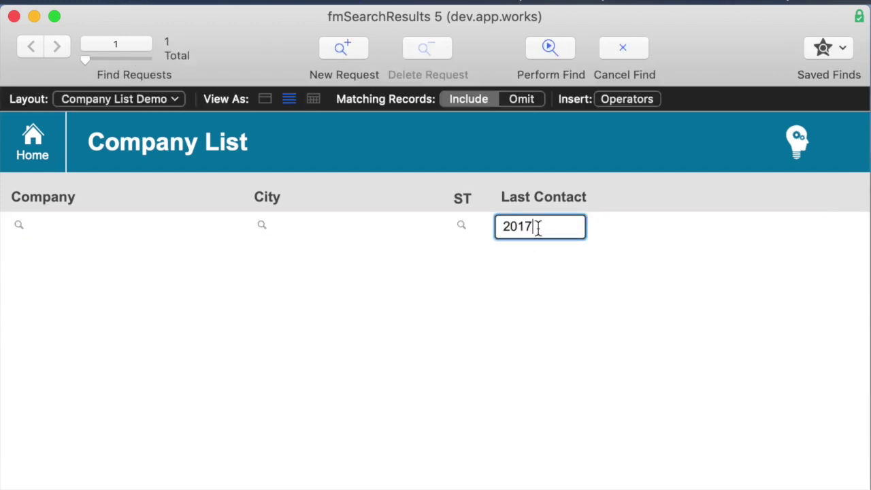
left_click(305, 227)
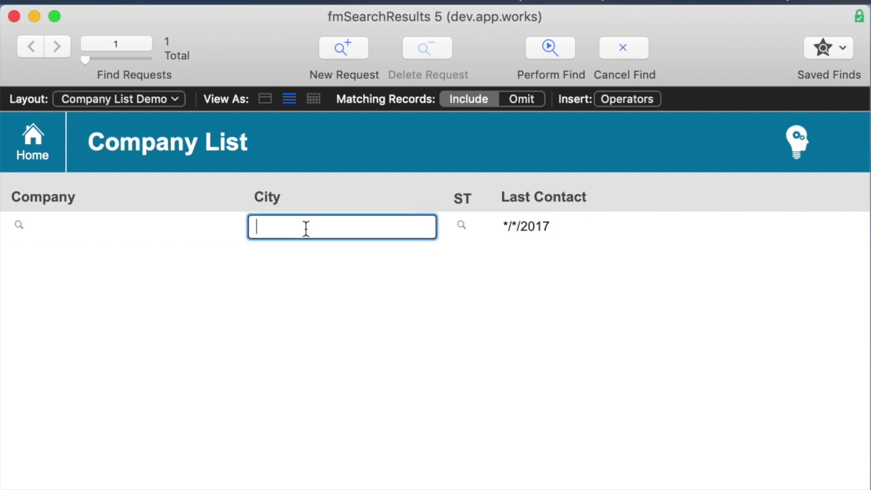
key("Tab")
type("or")
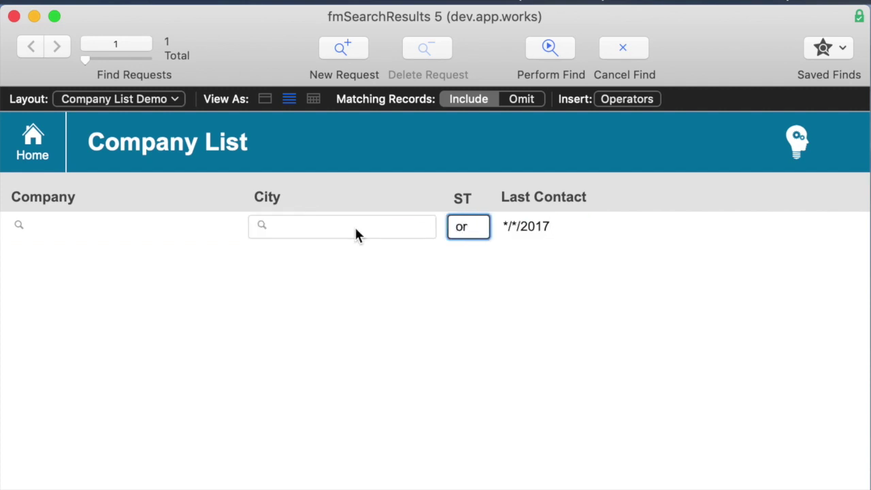
key("Return")
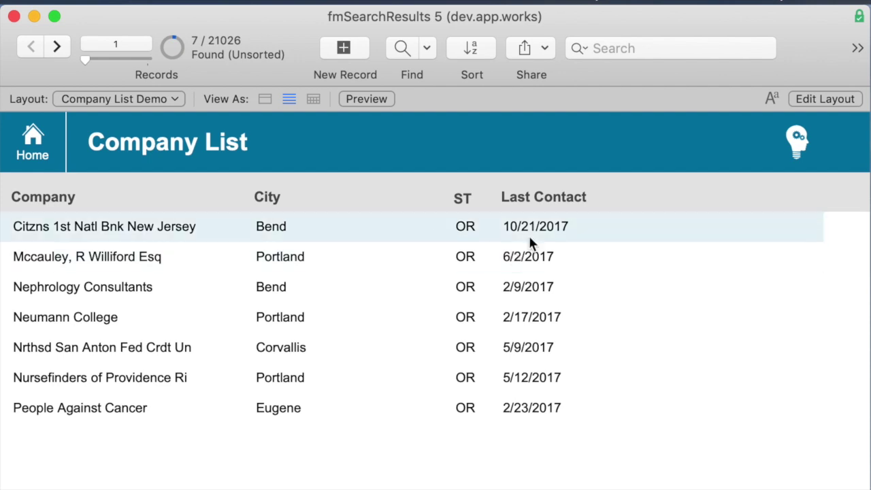
Find ST 'or' in one request OR Last Contact '2017' in a second request, giving 689 records.
key("super+f")
left_click(469, 235)
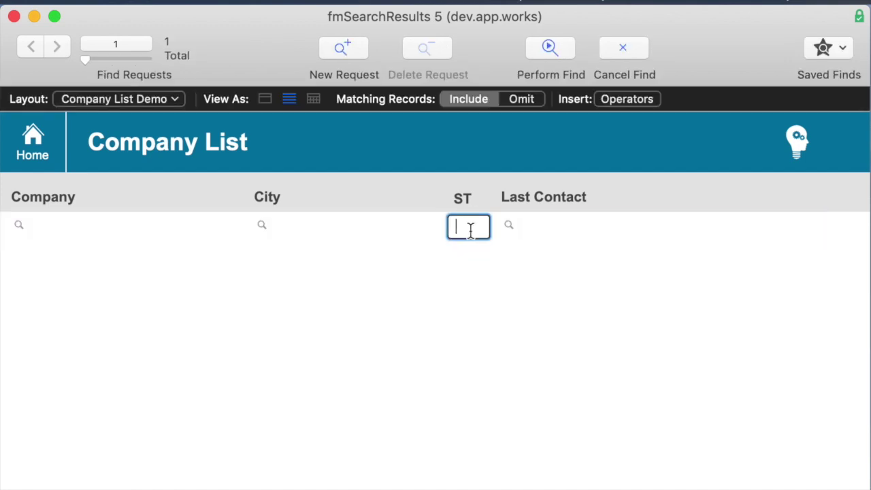
type("or")
left_click(352, 52)
left_click(541, 259)
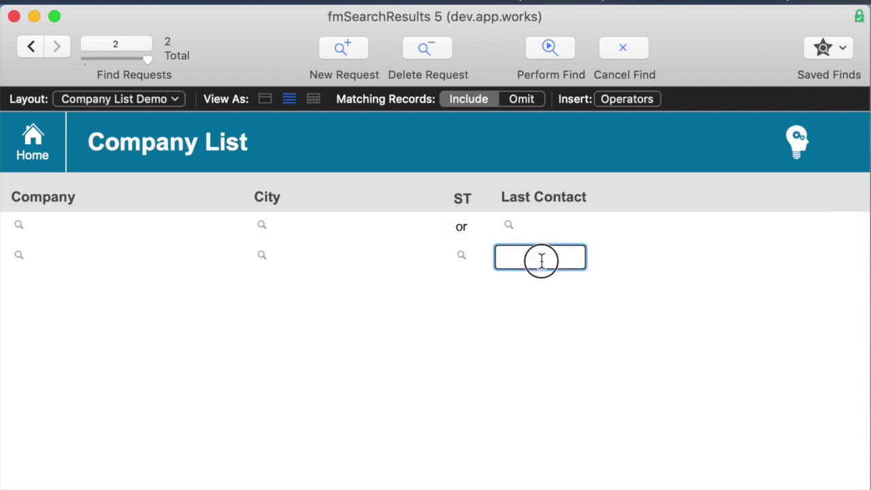
type("2017")
key("Return")
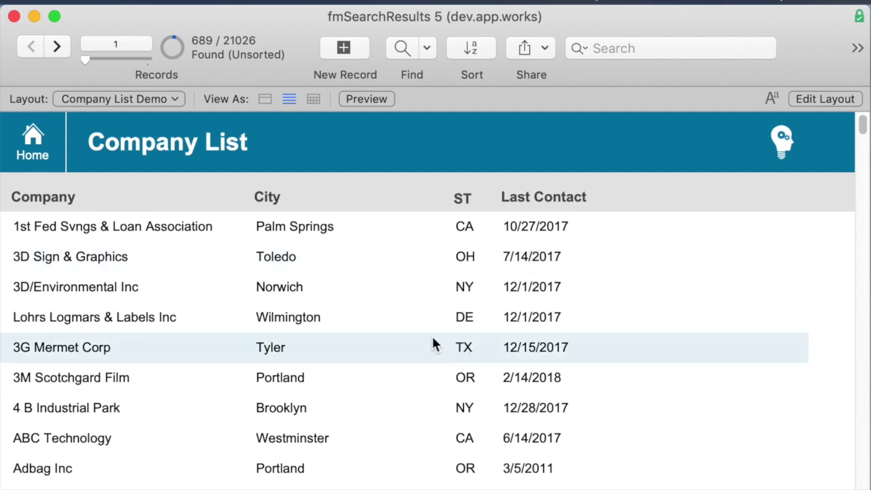
Find City 'portland', then modify the last find to whole-word '=portland'.
key("super+f")
left_click(309, 228)
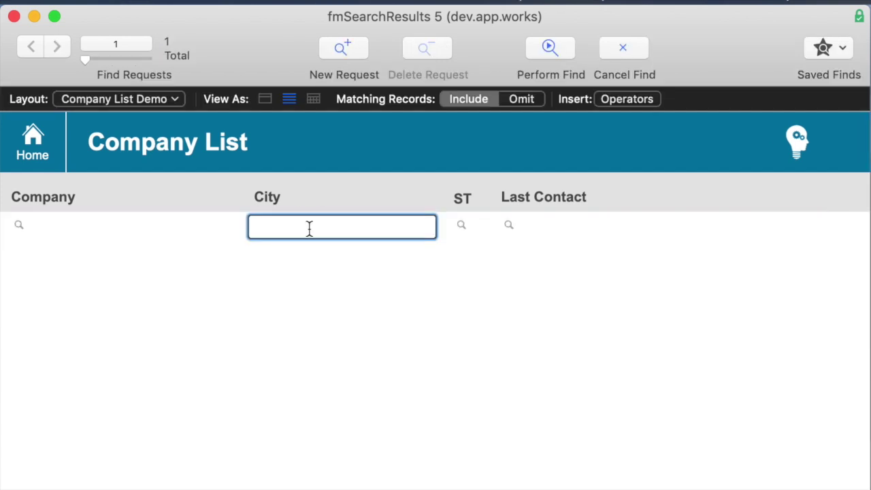
type("portland")
key("Return")
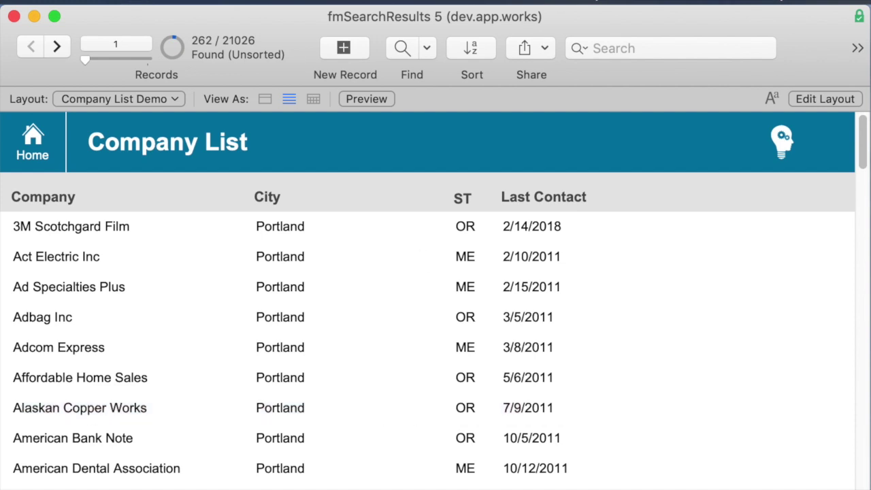
left_click(524, 2)
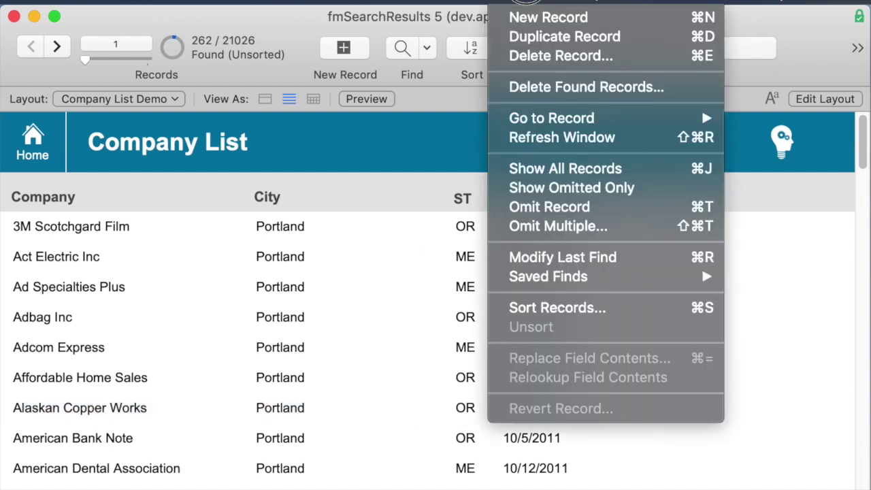
left_click(568, 261)
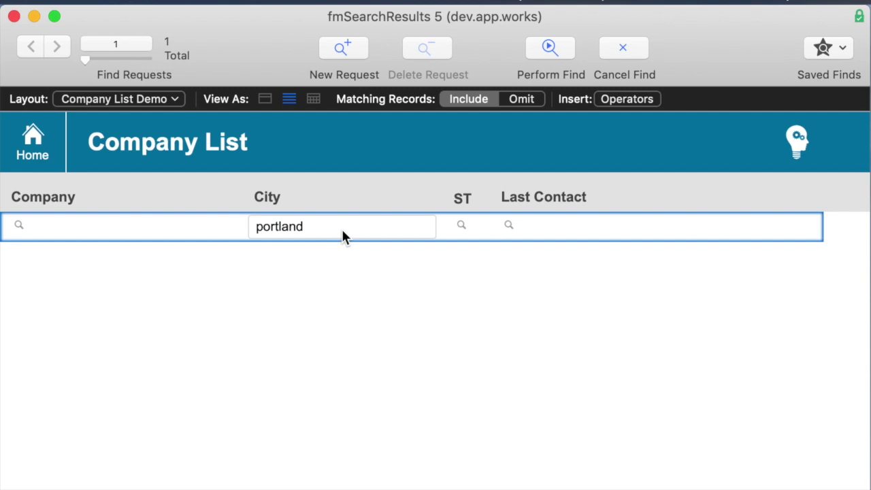
left_click(341, 228)
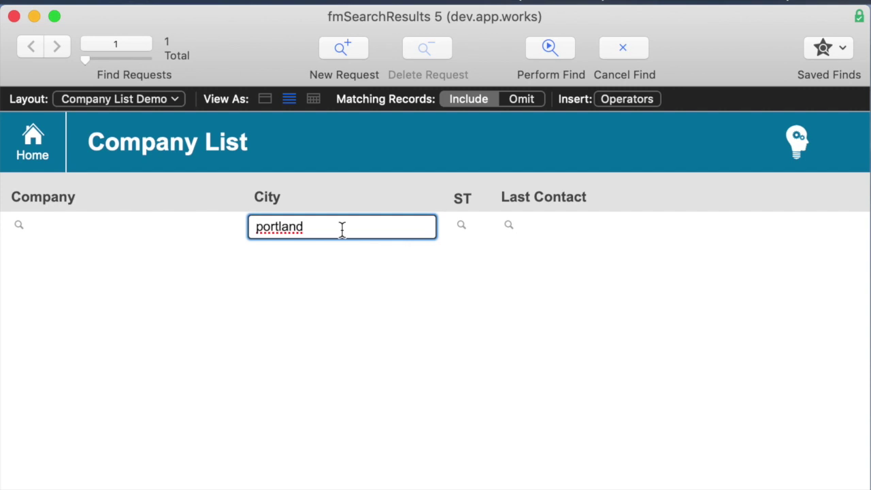
key("Up")
type("=")
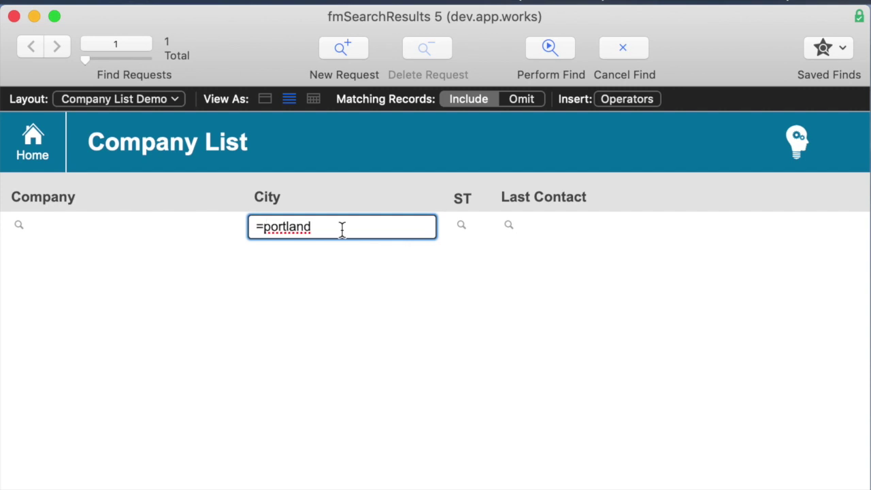
key("Return")
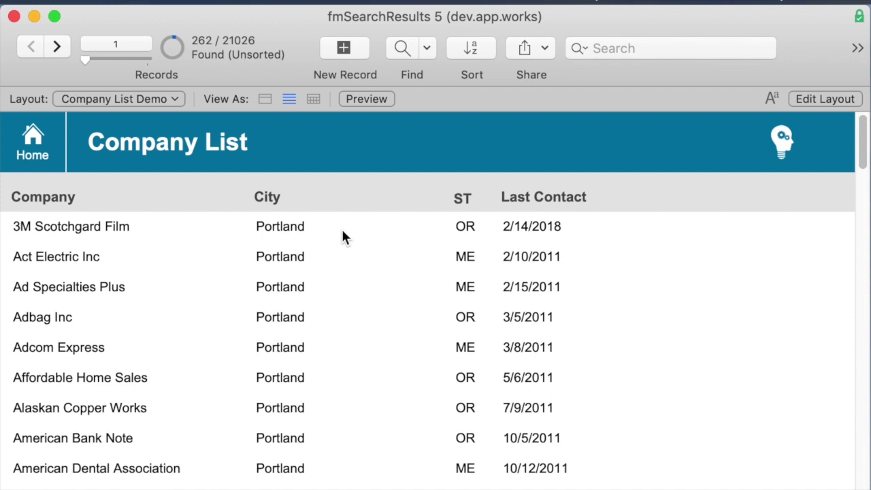
Find City 'port', then rerun it as whole-word '=port'.
key("super+f")
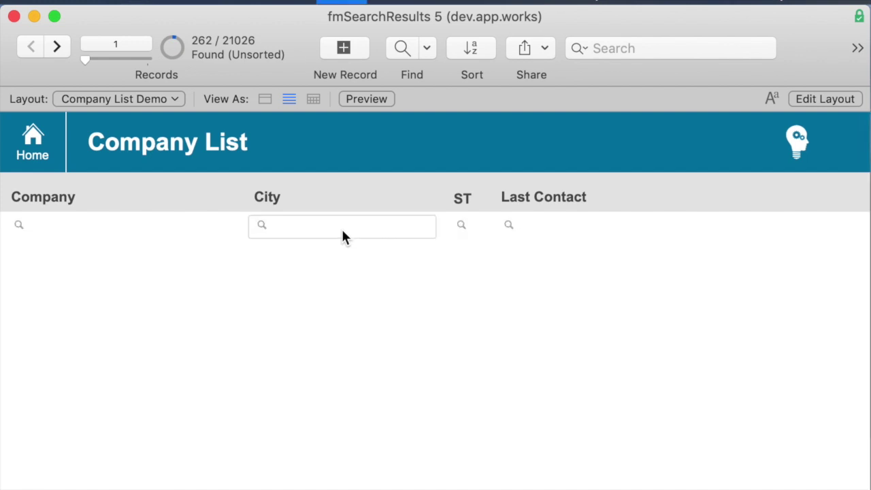
left_click(342, 228)
type("port")
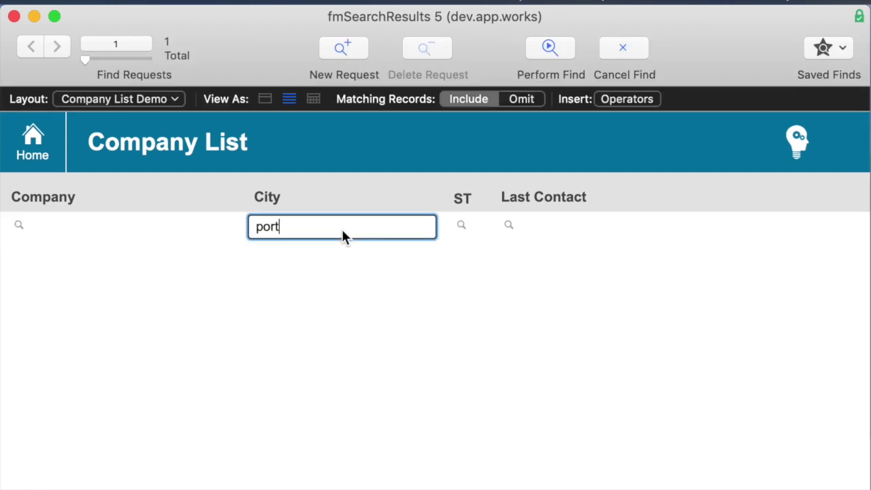
key("Return")
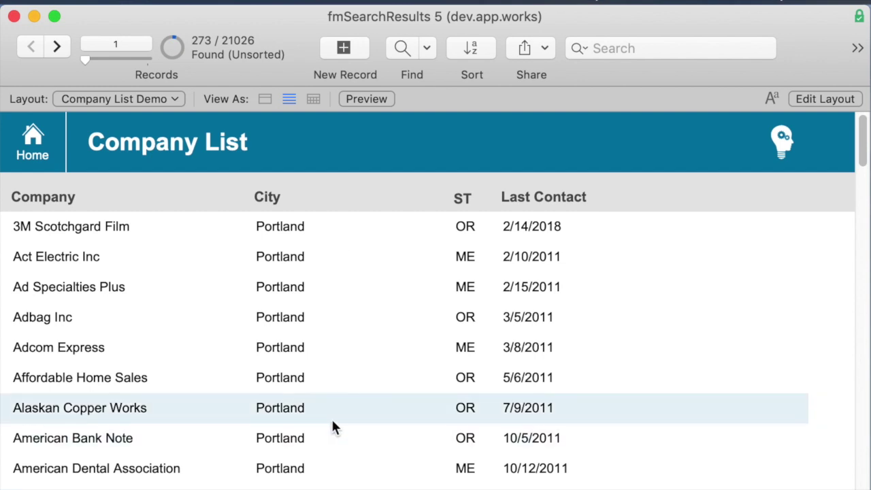
key("super+r")
key("Tab")
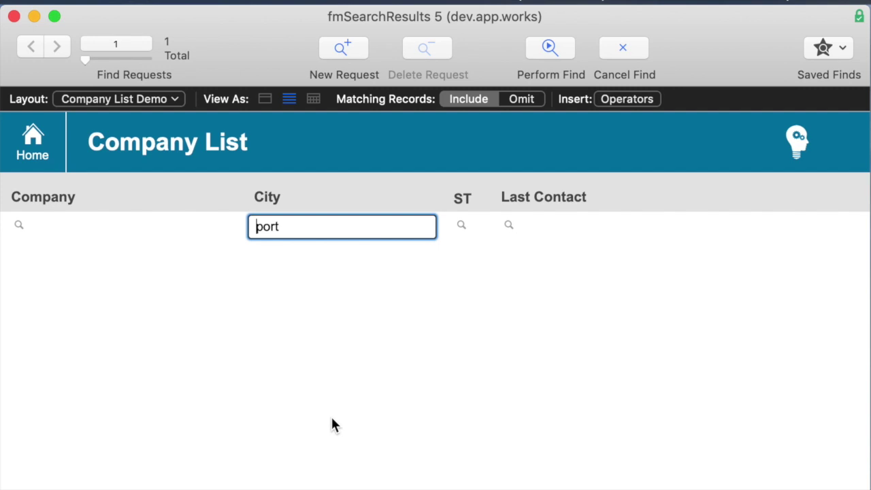
type("=")
key("Return")
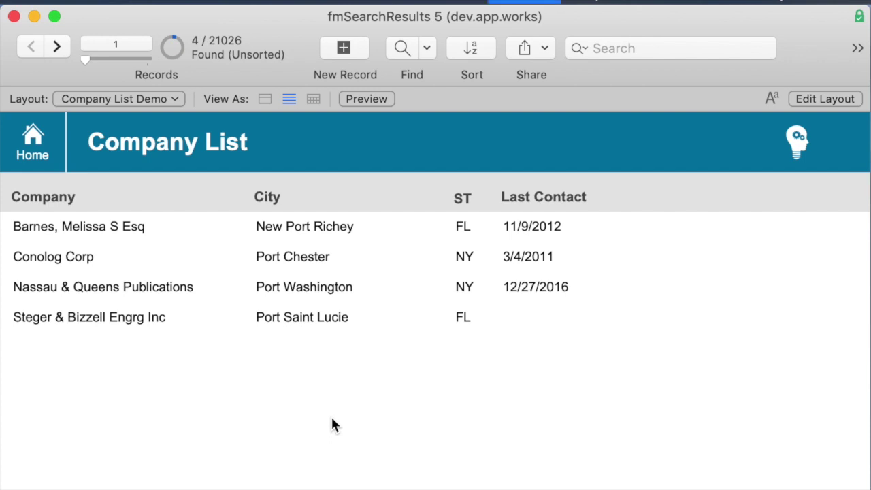
Run exact-match City finds '==port' and '==portland', the latter returning 256 records.
key("super+r")
key("Tab")
key("Tab")
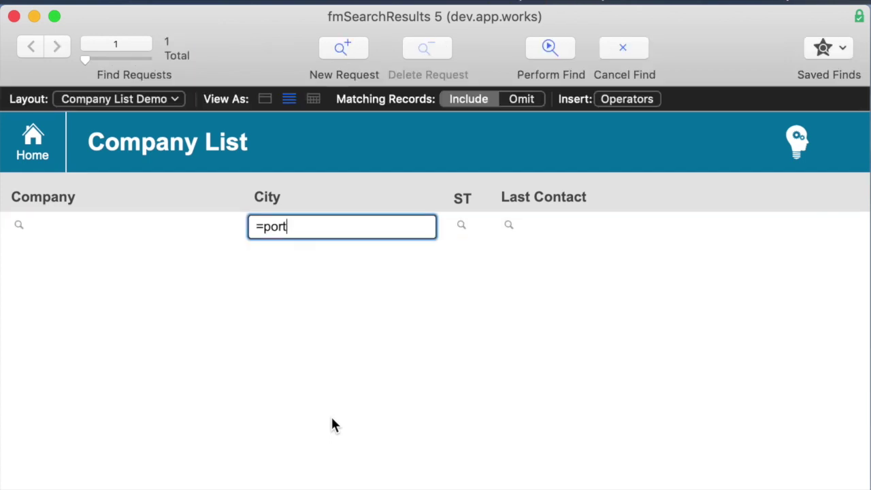
key("super+Left")
type("=")
key("Return")
key("Return")
type("land")
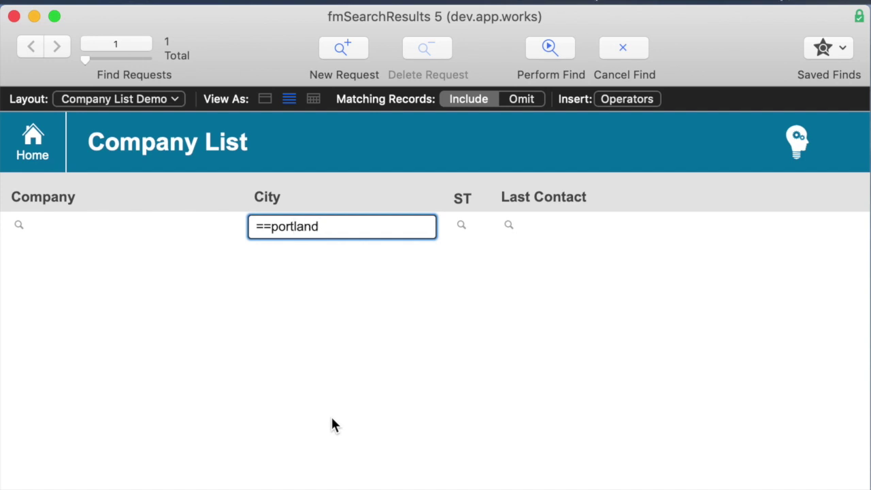
key("Return")
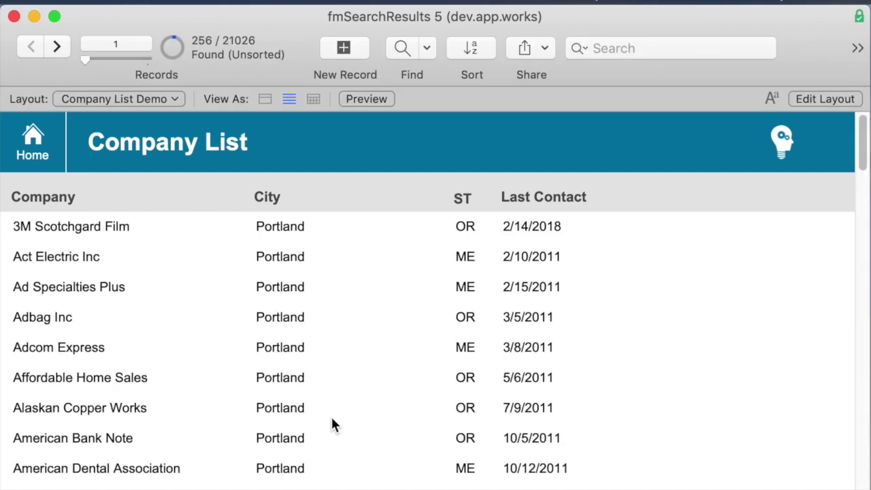
scroll(332, 423, "down", 20)
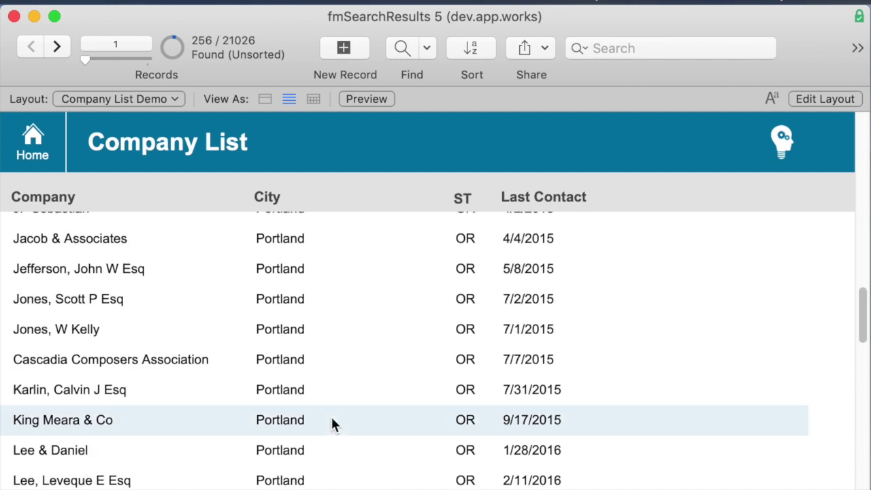
key("super+f")
Find duplicate Company names with the ! operator, returning 17386 records.
left_click(303, 225)
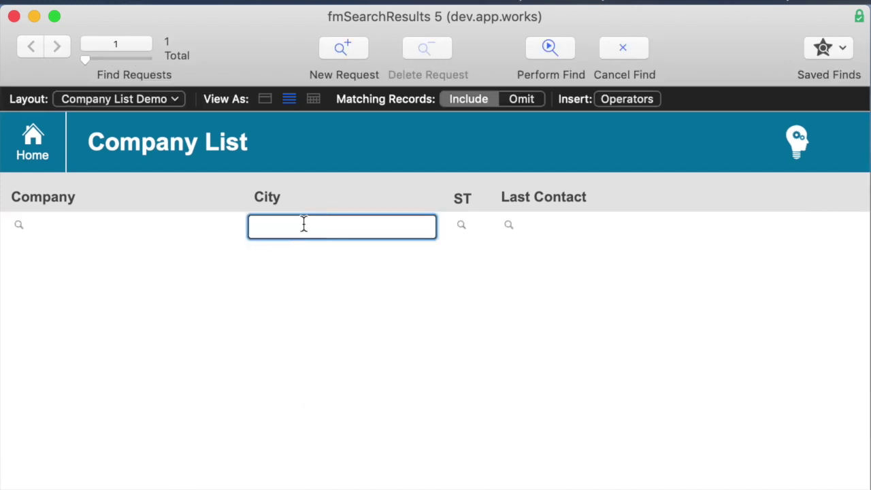
left_click(612, 100)
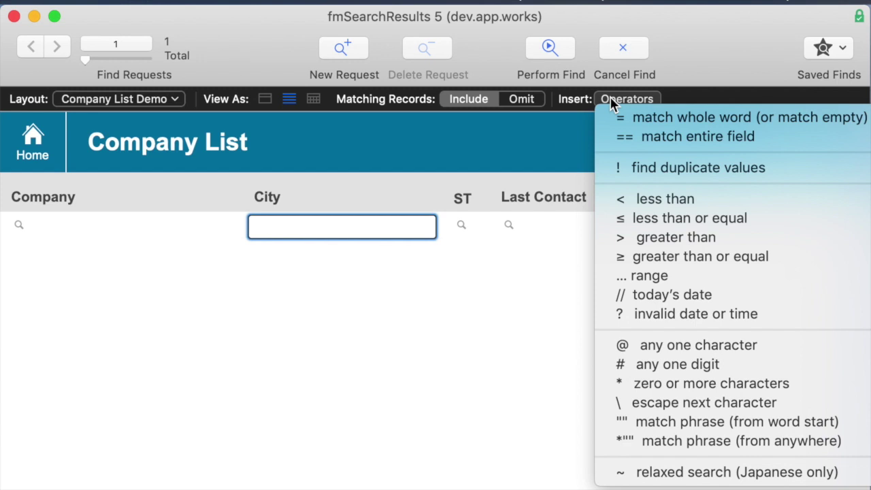
key("Escape")
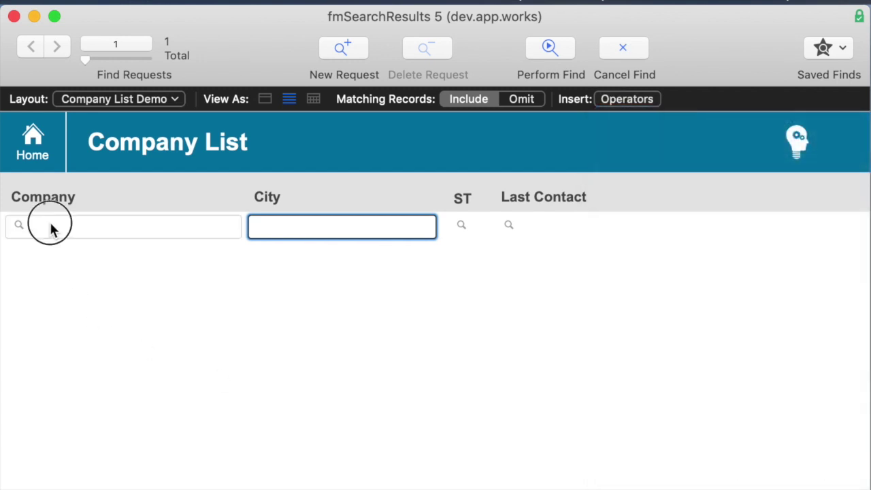
left_click(49, 225)
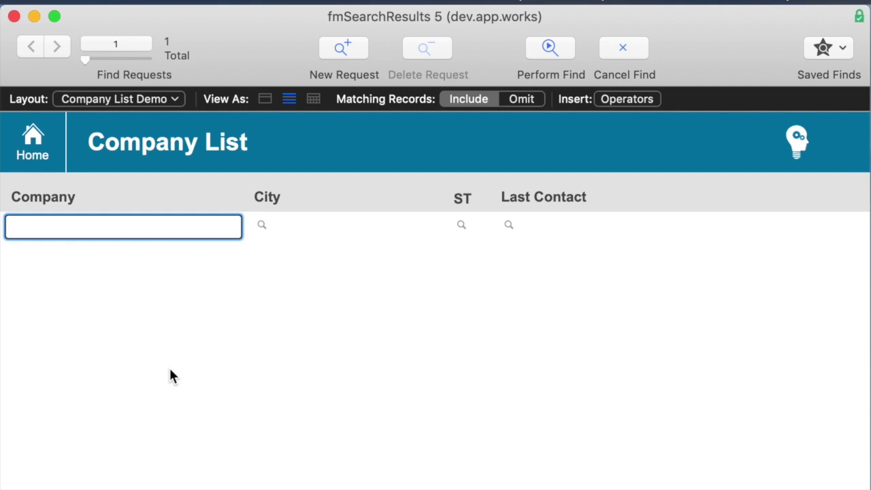
left_click(626, 97)
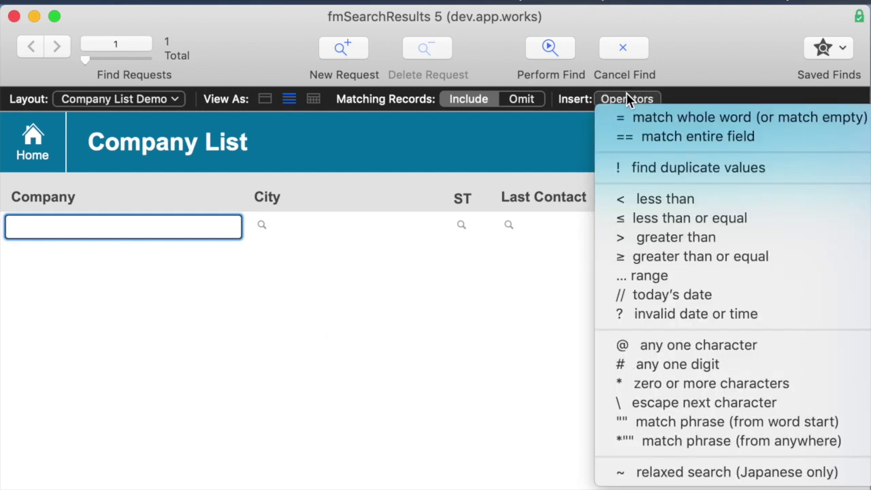
left_click(704, 172)
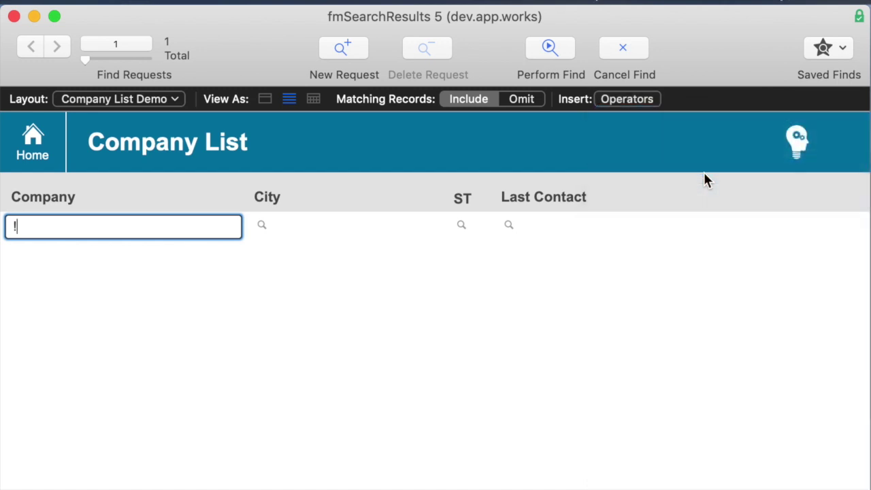
key("Return")
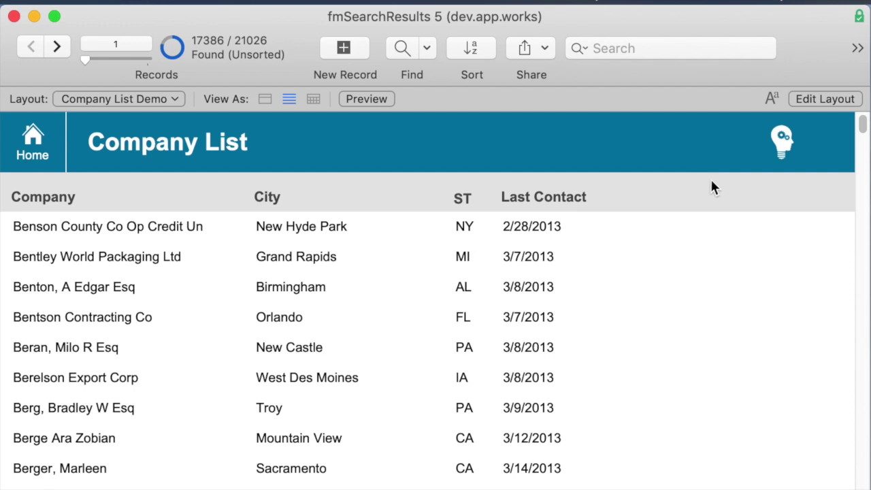
Sort the found records alphabetically by Company, starting from ABC Used Cars.
left_click(51, 198)
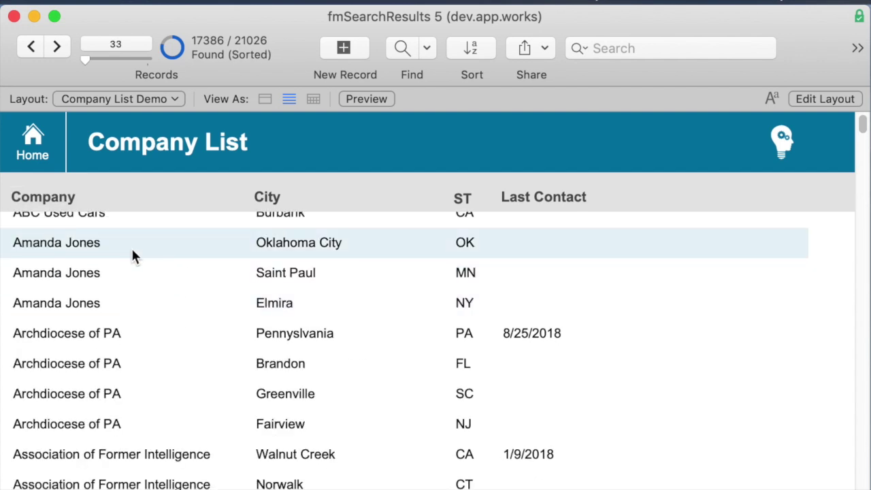
scroll(132, 251, "up", 2)
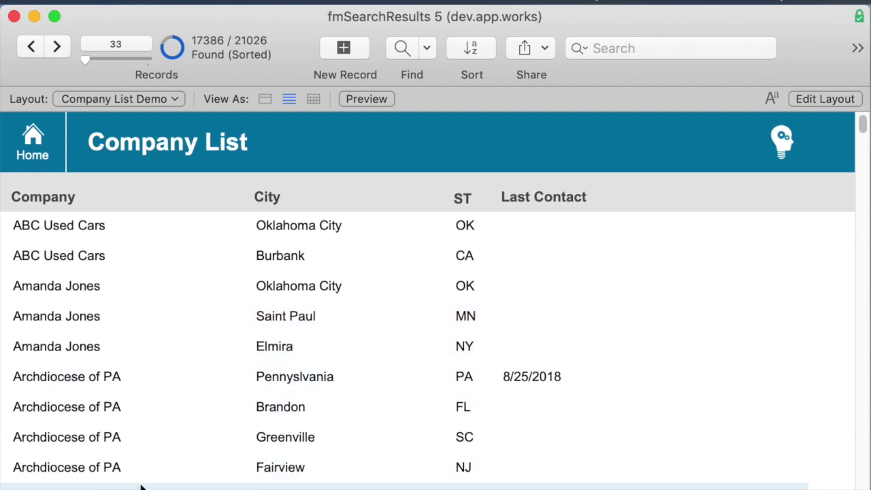
scroll(140, 486, "down", 1)
scroll(427, 350, "down", 4)
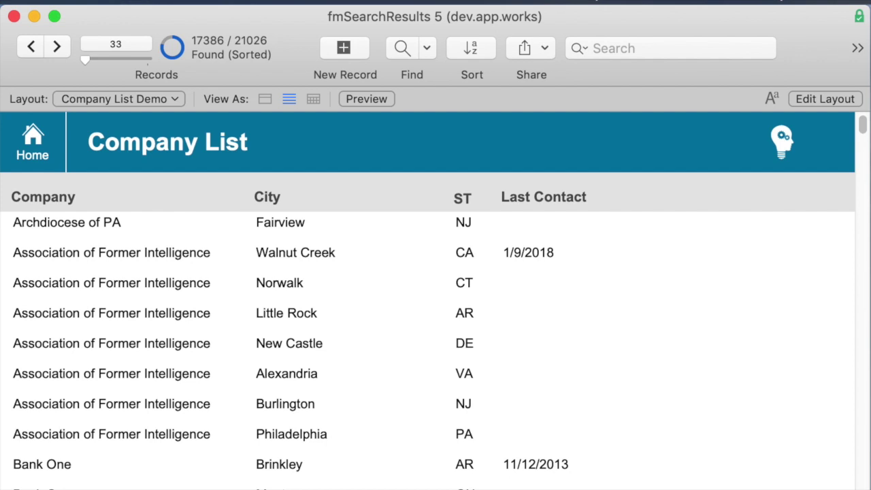
Find Last Contact '>6/1/2017', returning 287 records contacted after that date.
key("super+f")
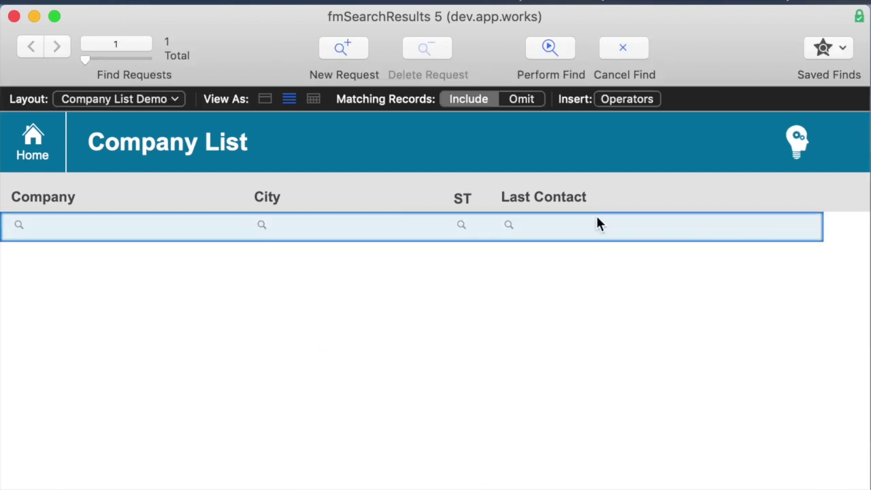
left_click(627, 100)
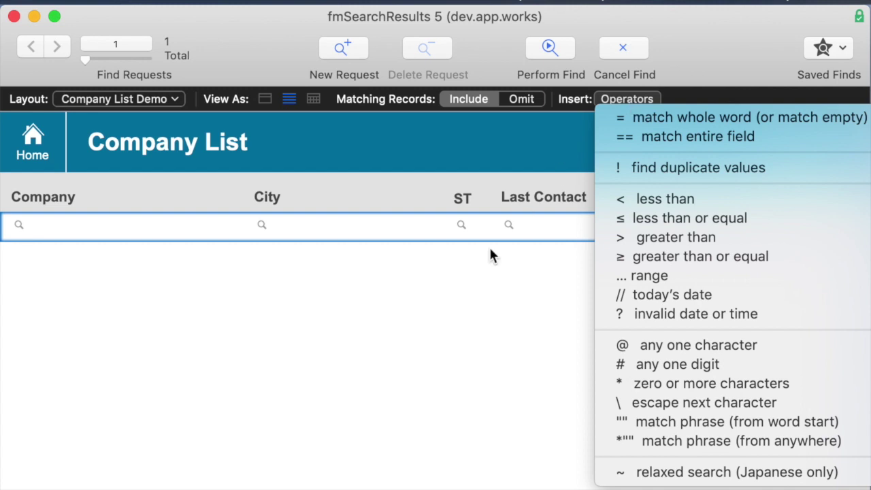
left_click(440, 327)
left_click(555, 231)
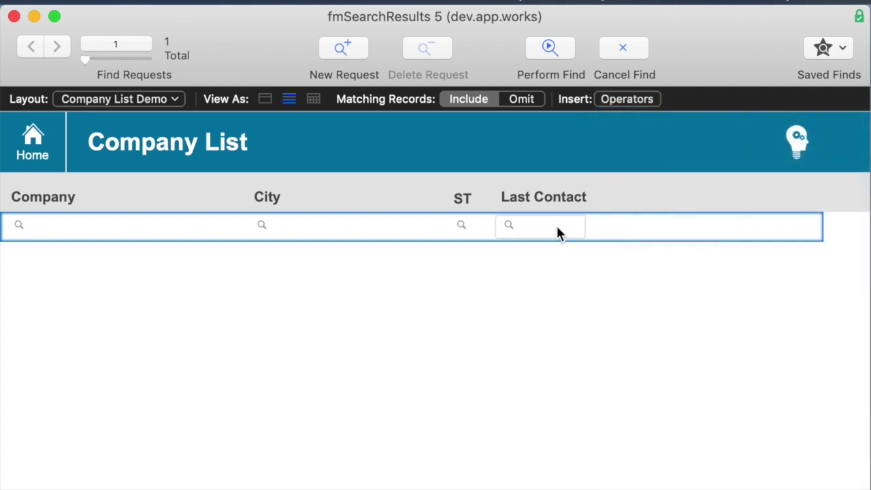
left_click(554, 232)
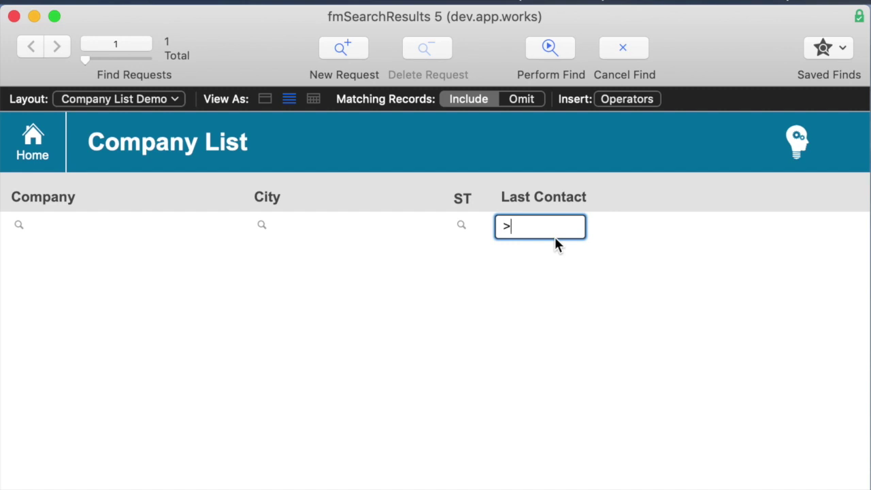
type(">6/1/2017")
key("Return")
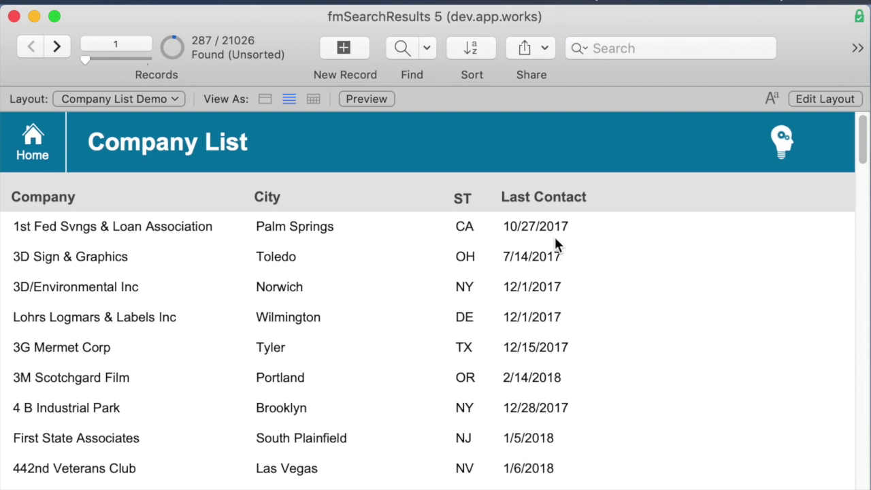
Sort the found companies by Date Last Contacted in ascending order, earliest dates first.
left_click(555, 197)
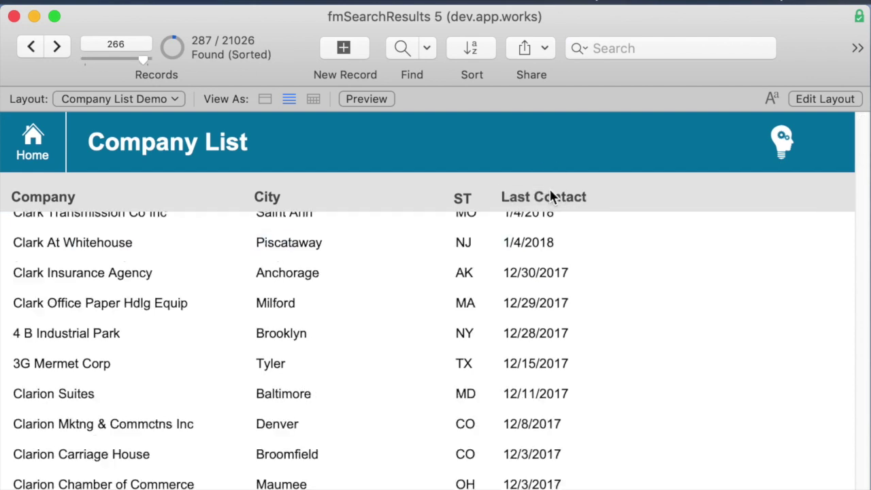
scroll(604, 328, "up", 20)
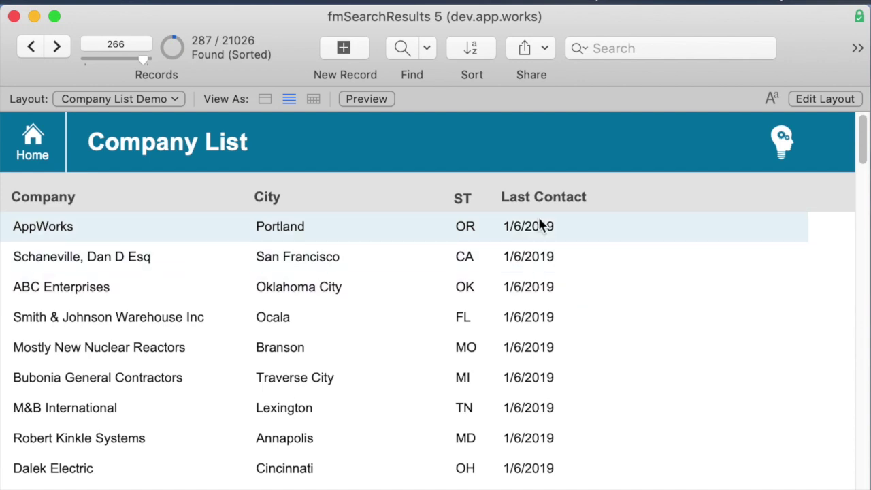
key("super+s")
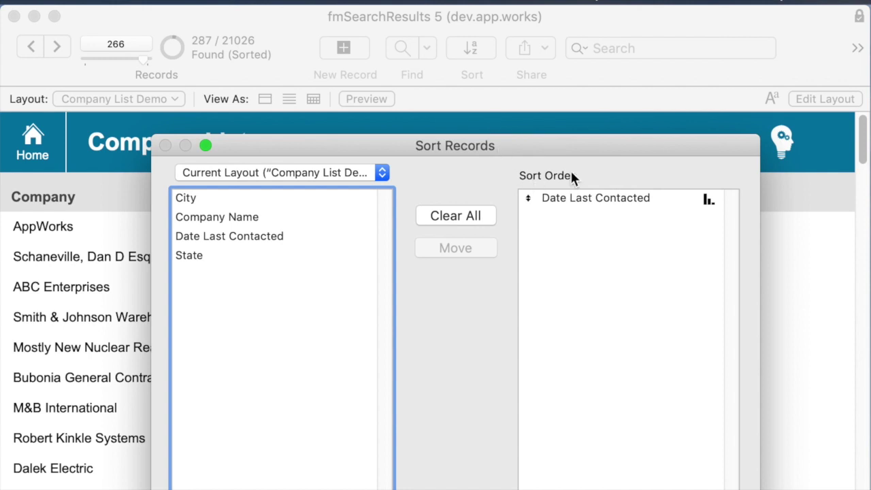
left_click(578, 199)
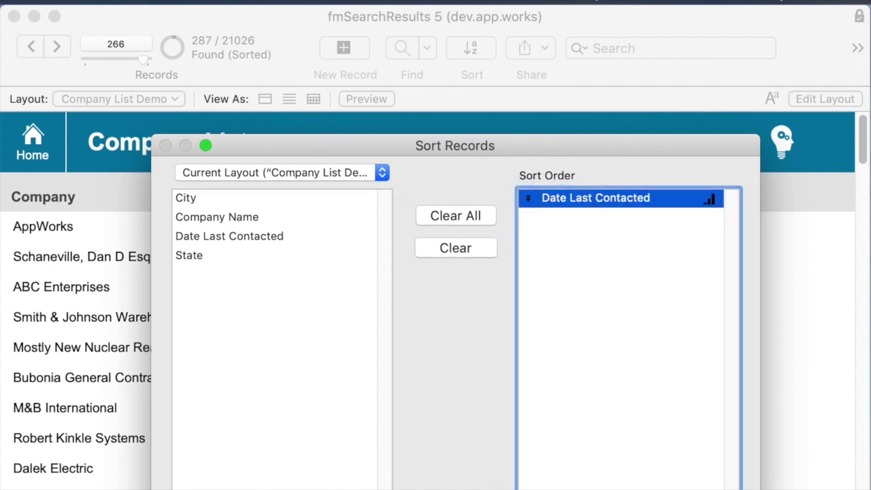
key("Return")
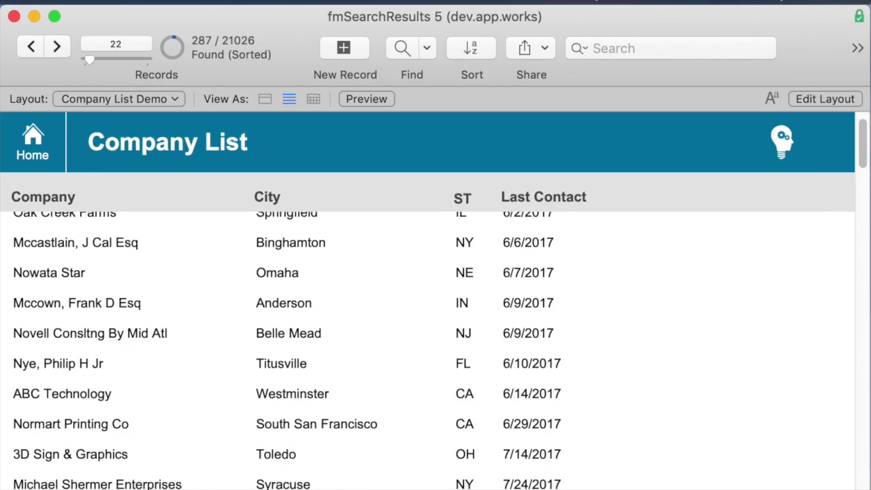
scroll(510, 361, "up", 1)
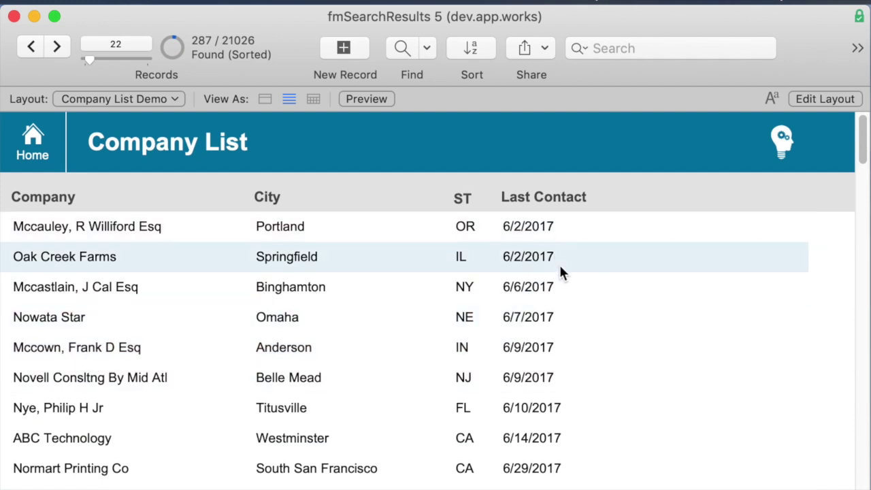
key("super+f")
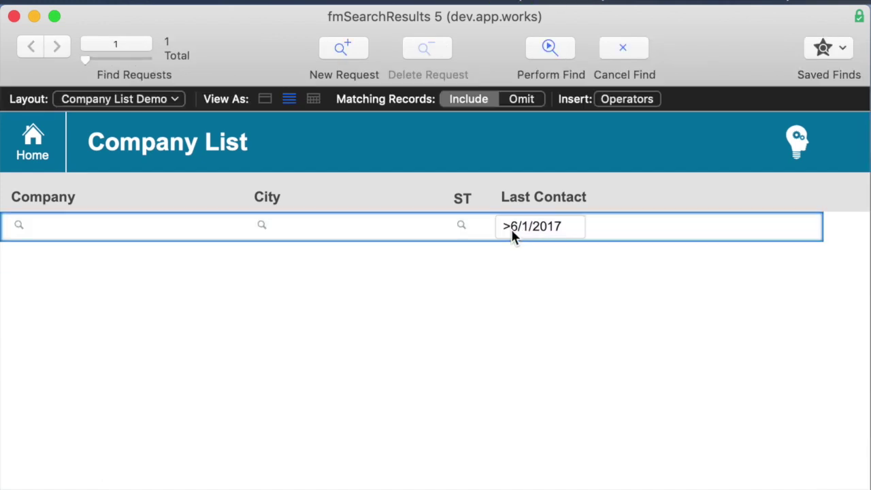
Change the Last Contact criterion from >6/1/2017 to ≥6/1/2017 and perform the find.
left_click(511, 229)
type("=")
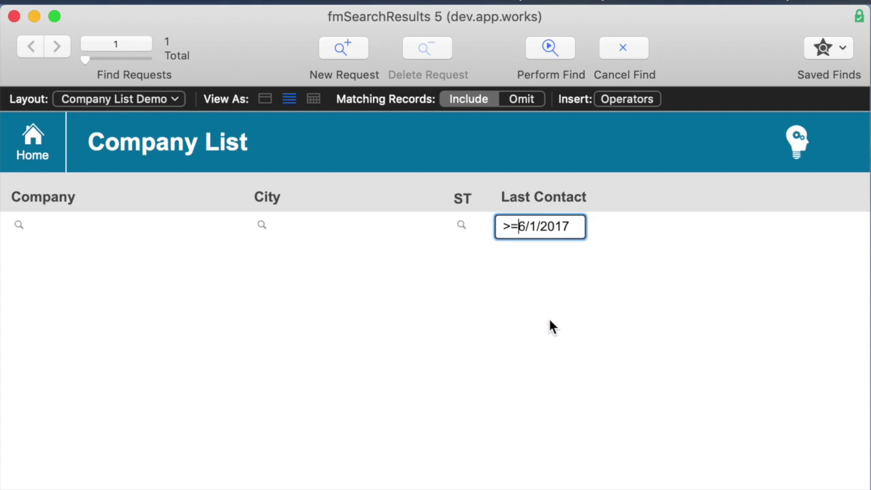
key("Left")
key("Left")
key("Right")
key("Right")
key("BackSpace")
key("BackSpace")
left_click(626, 99)
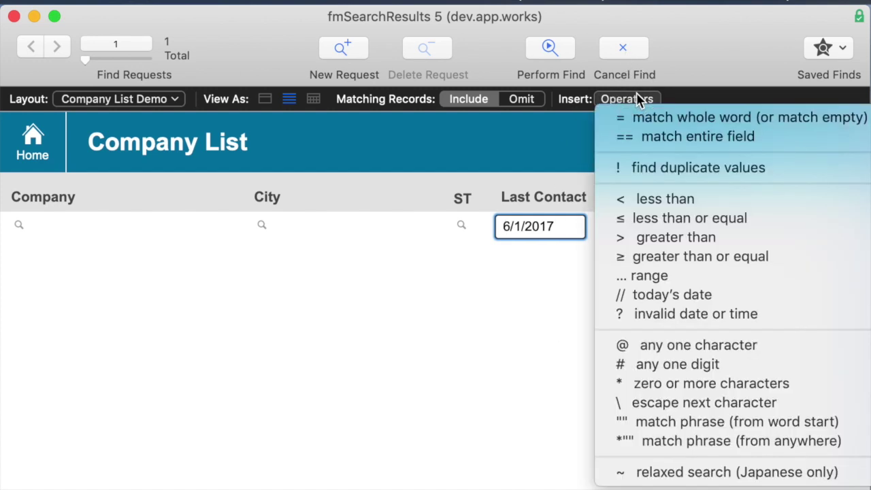
left_click(645, 257)
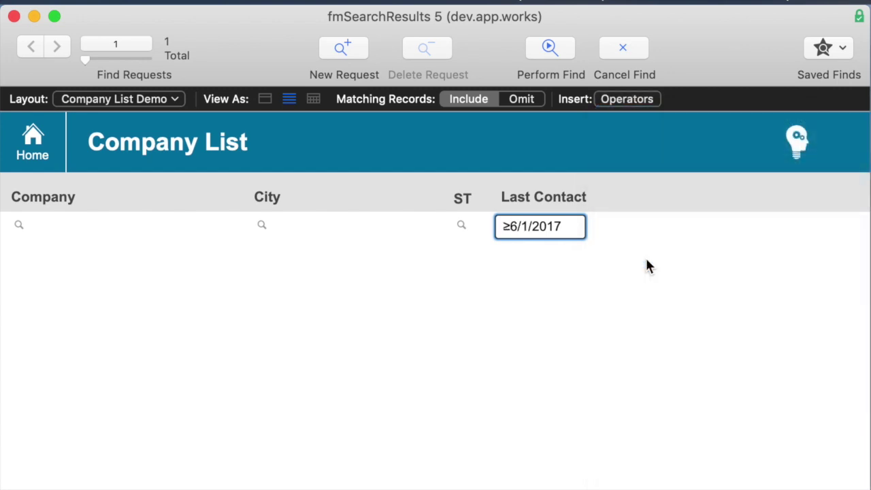
key("Return")
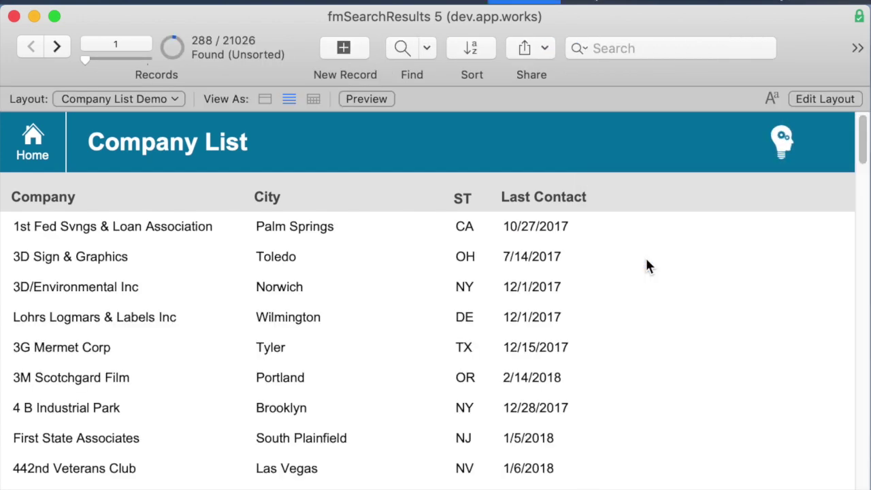